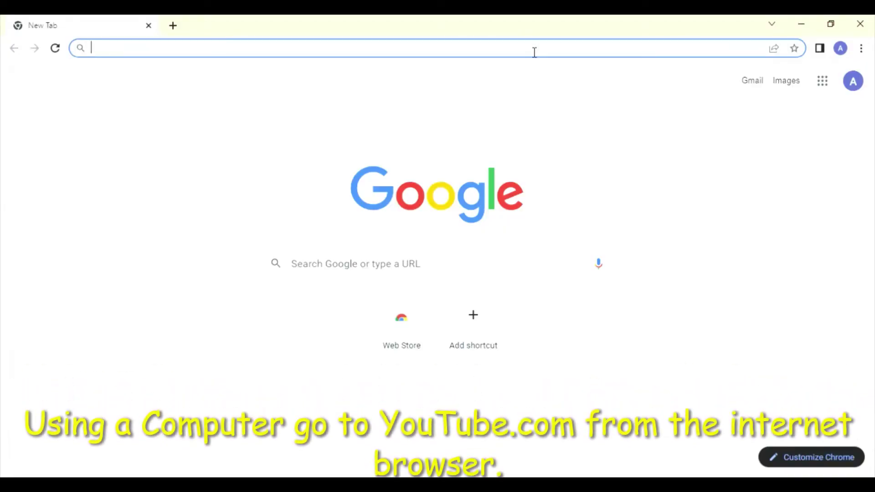
Step: Go to youtube.com in Chrome, correcting the mistyped address before loading it
{"action": "type", "text": "youtu"}
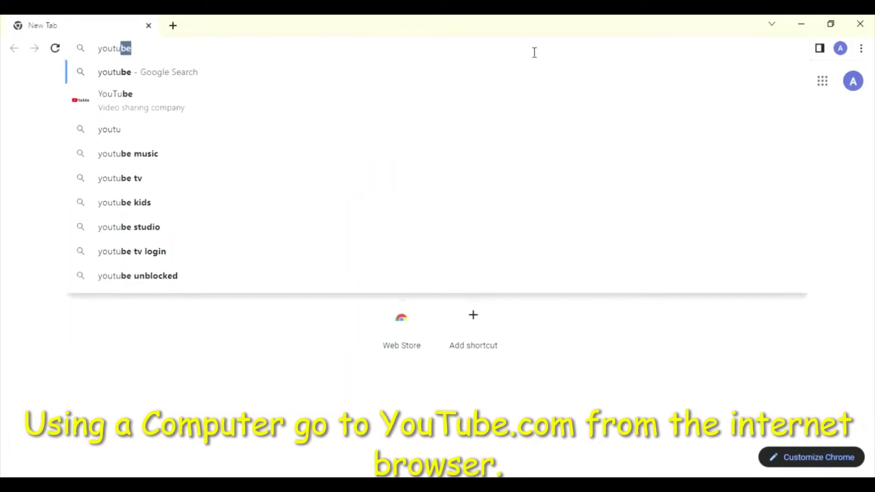
{"action": "type", "text": "be.cc"}
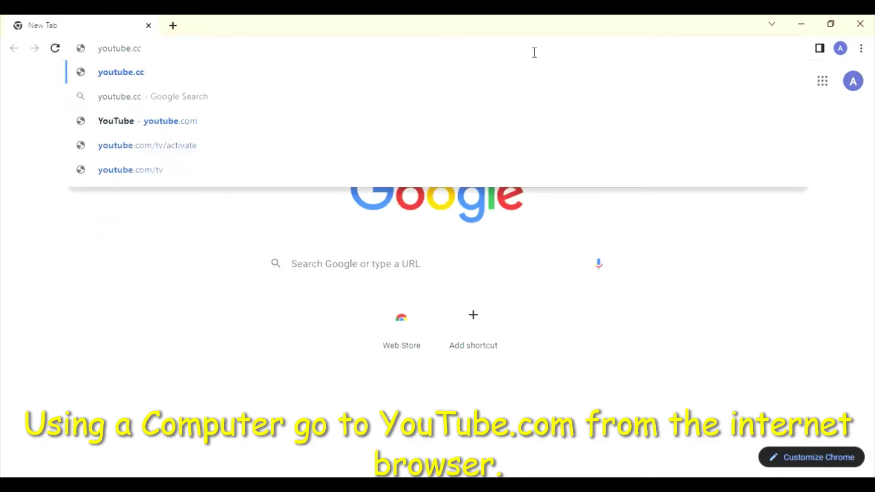
{"action": "key", "text": "BackSpace"}
{"action": "type", "text": "om"}
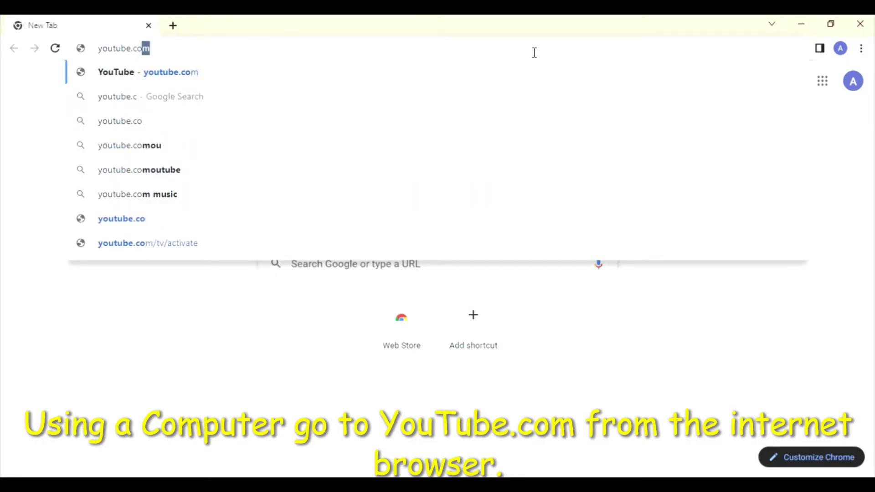
{"action": "key", "text": "Return"}
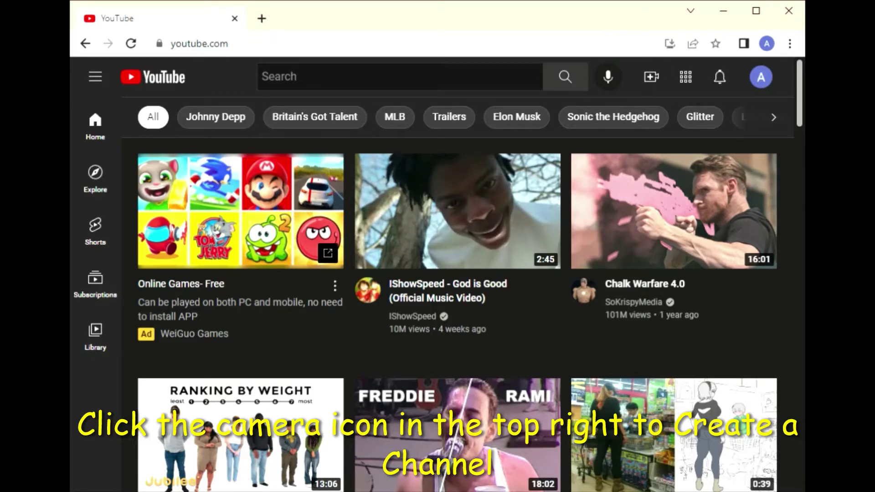
Step: Create the new channel Adult Account via the Create menu's Upload video option
{"action": "left_click", "coordinate": [659, 82]}
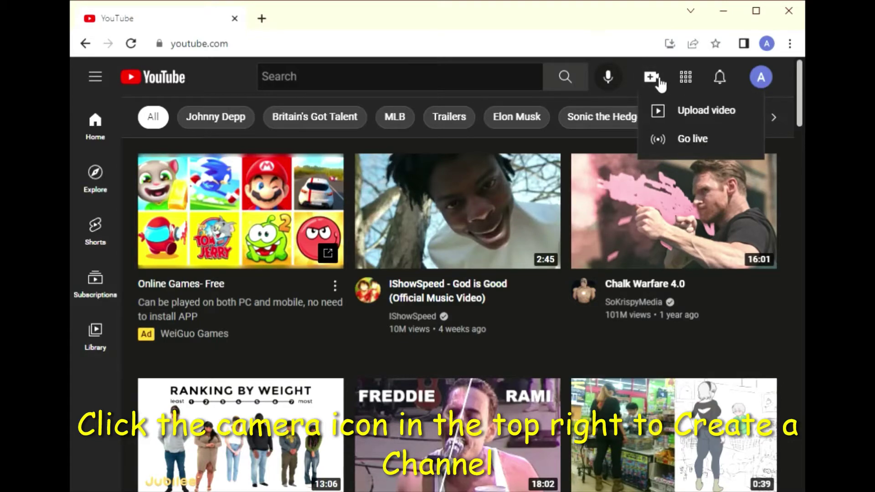
{"action": "left_click", "coordinate": [665, 110]}
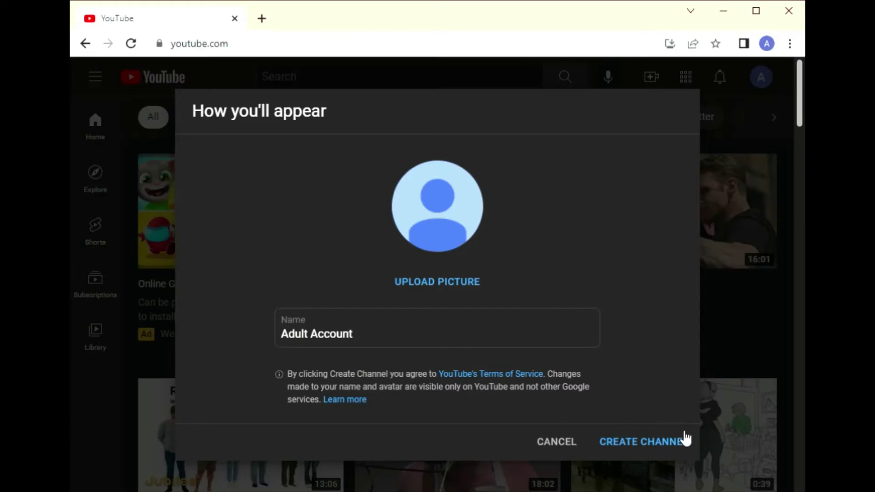
{"action": "left_click", "coordinate": [664, 445]}
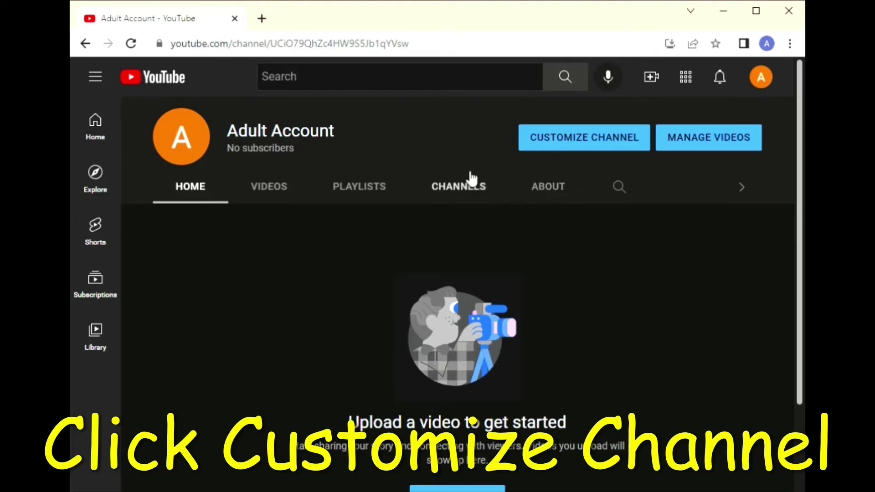
Step: Open the channel customization page and dismiss the Dark theme announcement
{"action": "left_click", "coordinate": [459, 185]}
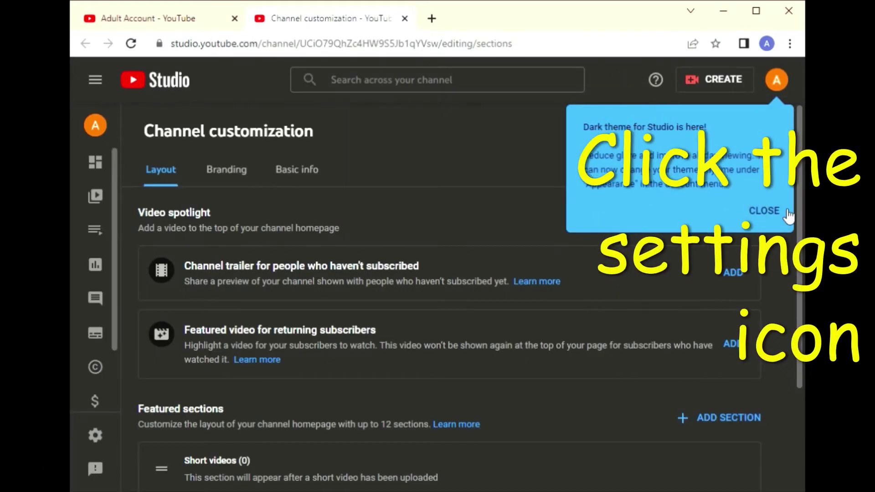
{"action": "left_click", "coordinate": [765, 211]}
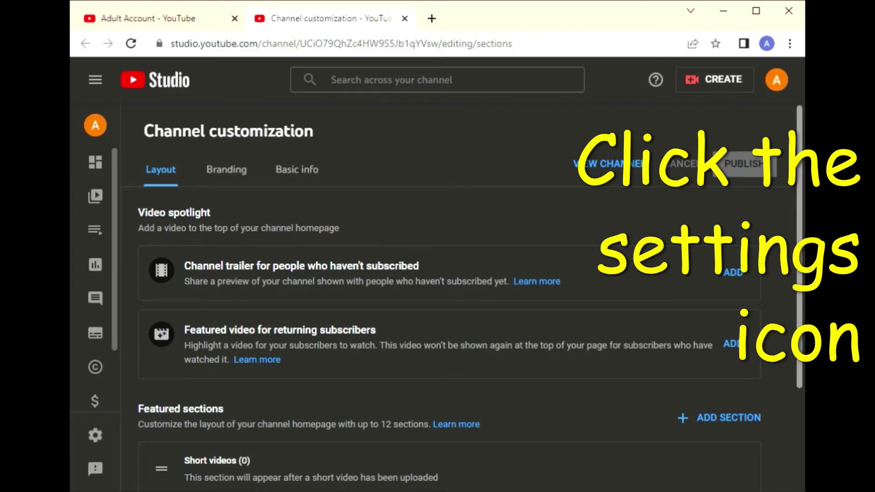
{"action": "scroll", "coordinate": [799, 180], "scroll_direction": "down", "scroll_amount": 2}
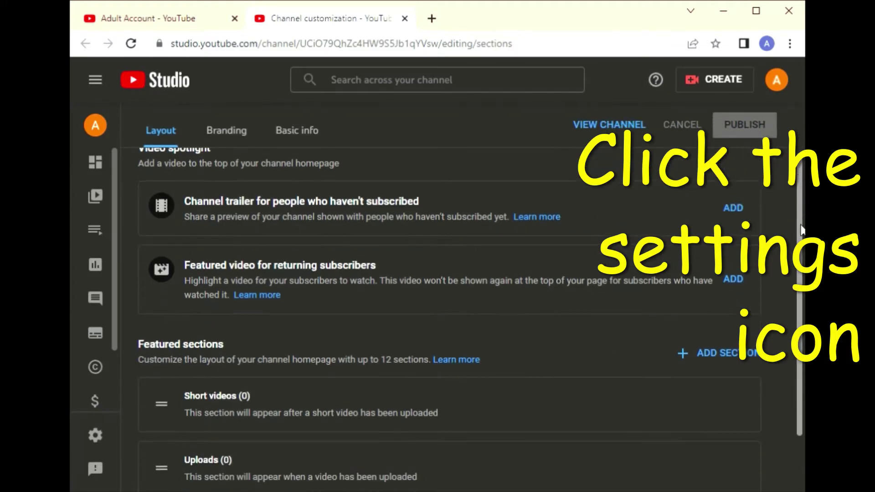
Step: In Settings > Channel > Advanced settings, set the channel as made for kids
{"action": "left_click", "coordinate": [81, 443]}
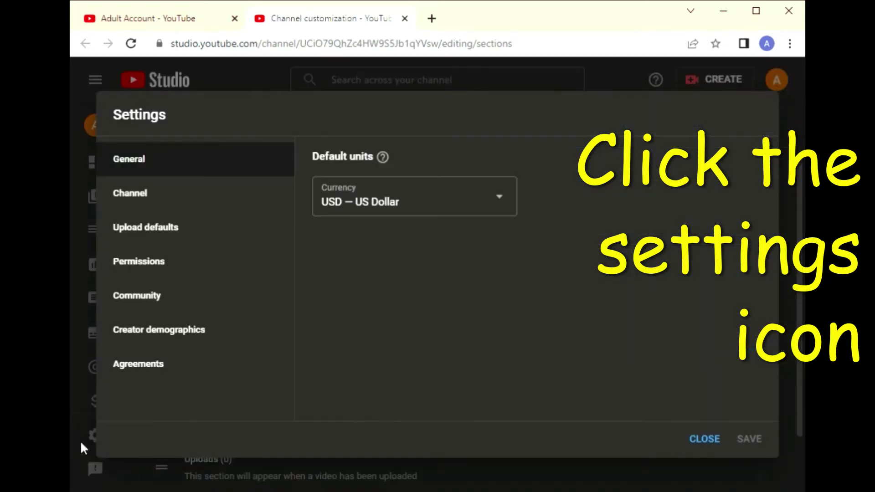
{"action": "left_click", "coordinate": [157, 205]}
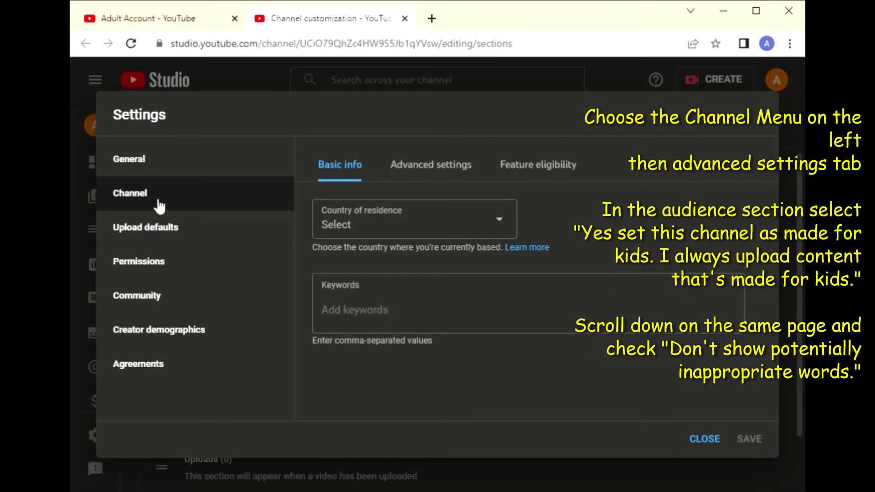
{"action": "left_click", "coordinate": [449, 170]}
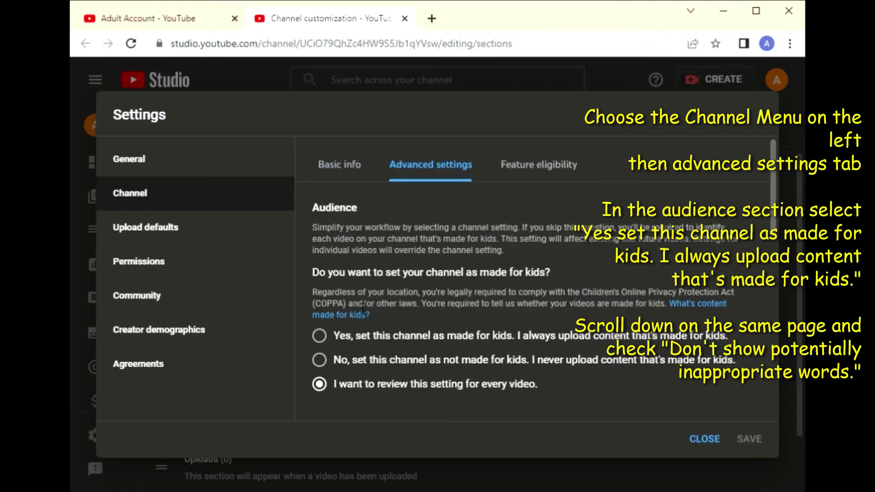
{"action": "left_click", "coordinate": [358, 342]}
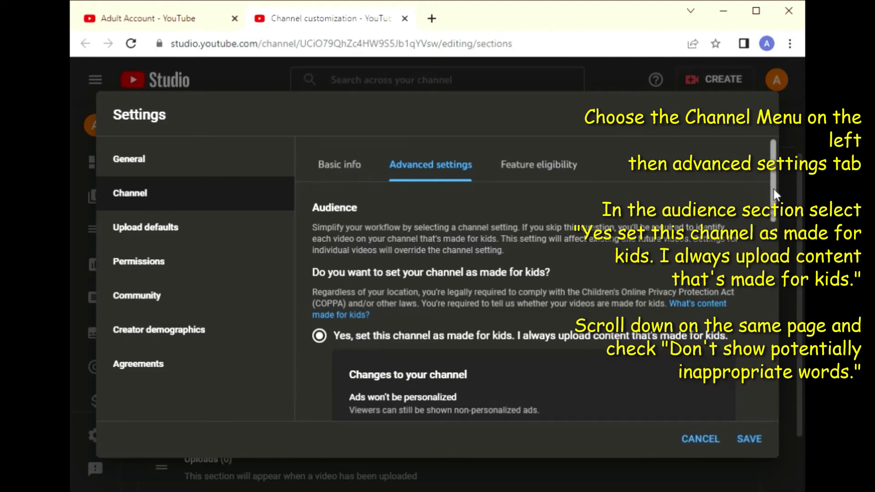
Step: Tick 'Don't show potentially inappropriate words' for automatic captions
{"action": "left_click_drag", "start_coordinate": [774, 190], "coordinate": [783, 270]}
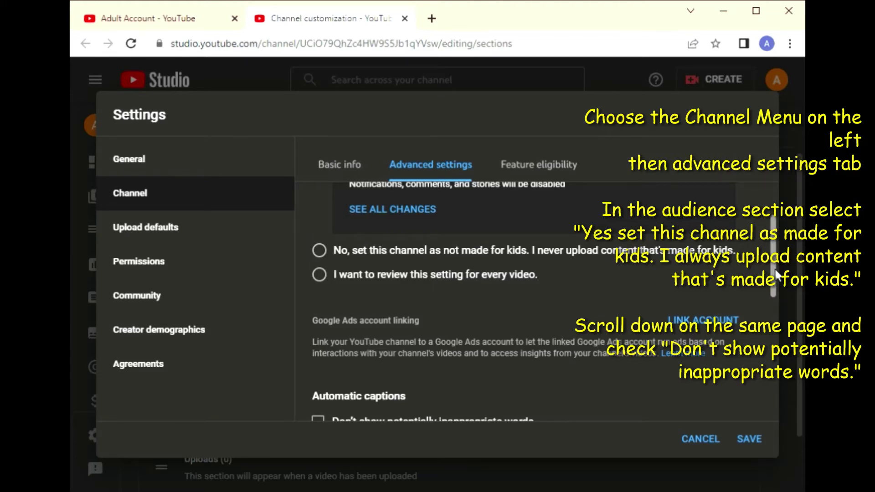
{"action": "left_click_drag", "start_coordinate": [777, 275], "coordinate": [781, 325]}
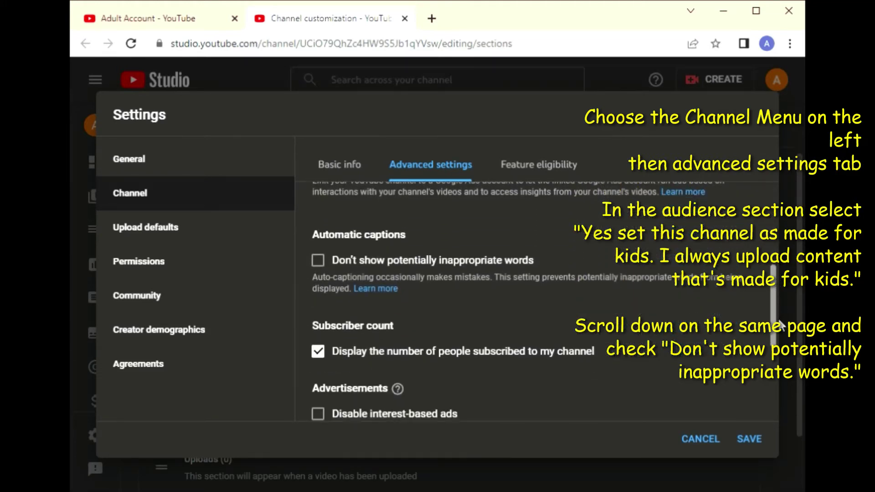
{"action": "left_click", "coordinate": [336, 276]}
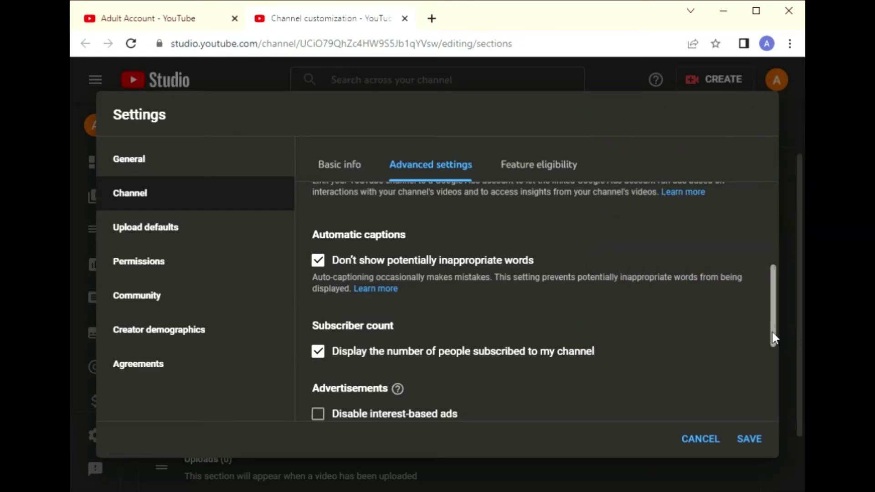
{"action": "left_click_drag", "start_coordinate": [773, 337], "coordinate": [774, 371]}
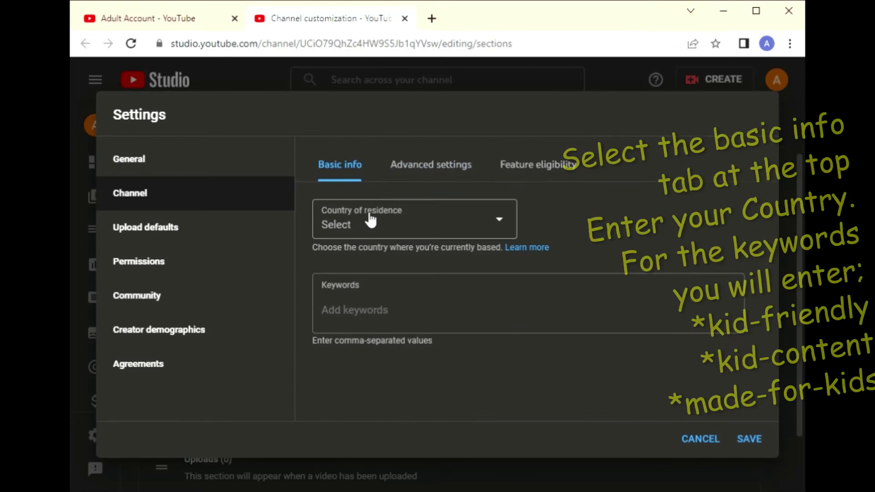
Step: Set the channel's country of residence to United States
{"action": "left_click", "coordinate": [373, 231]}
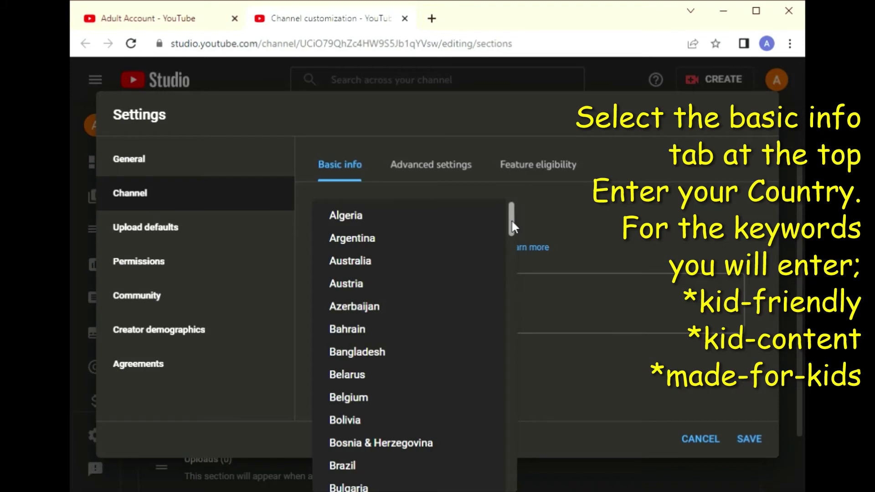
{"action": "left_click_drag", "start_coordinate": [513, 226], "coordinate": [512, 483]}
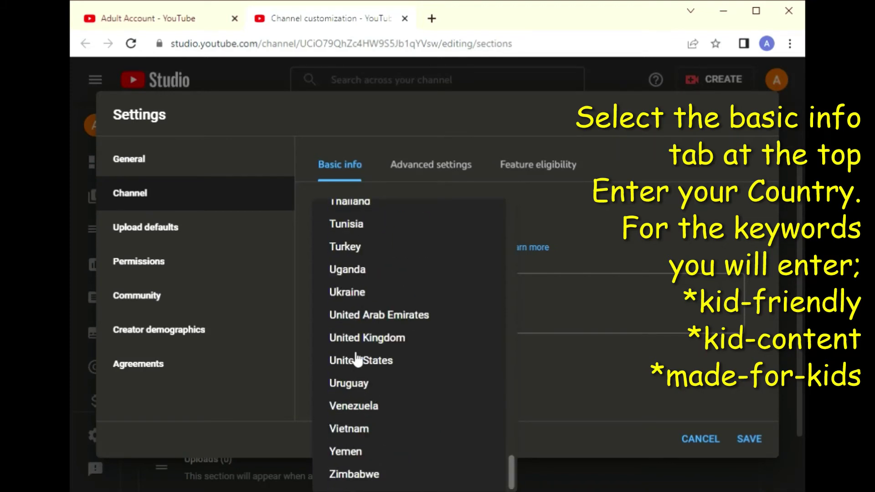
{"action": "left_click", "coordinate": [356, 363]}
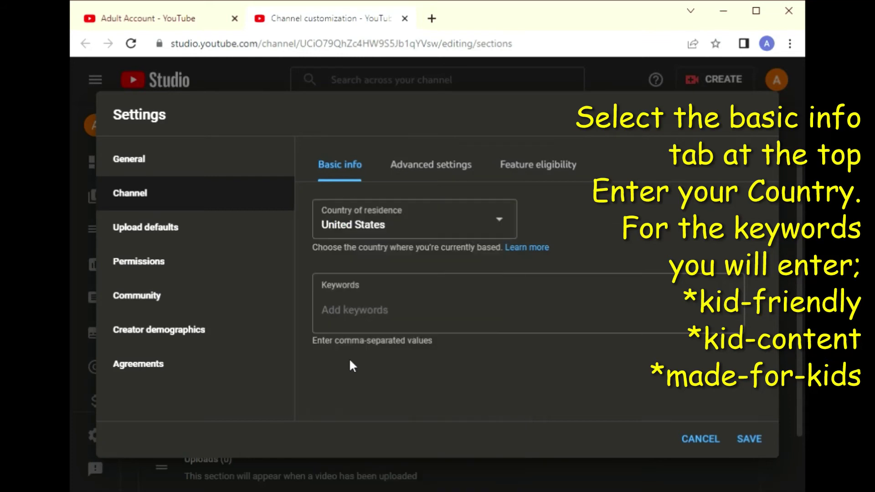
Step: Add the keywords kid-friendly, kid-content and made-for-kids, then save the settings
{"action": "left_click", "coordinate": [379, 315]}
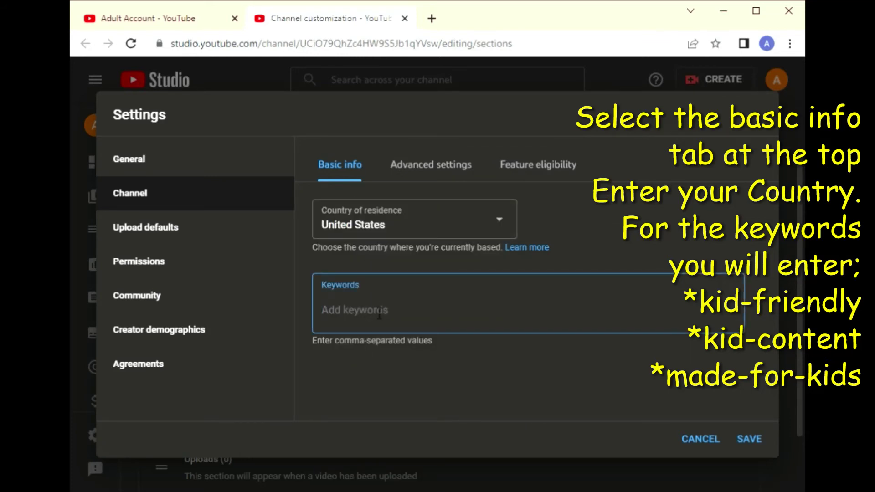
{"action": "type", "text": "kid-"}
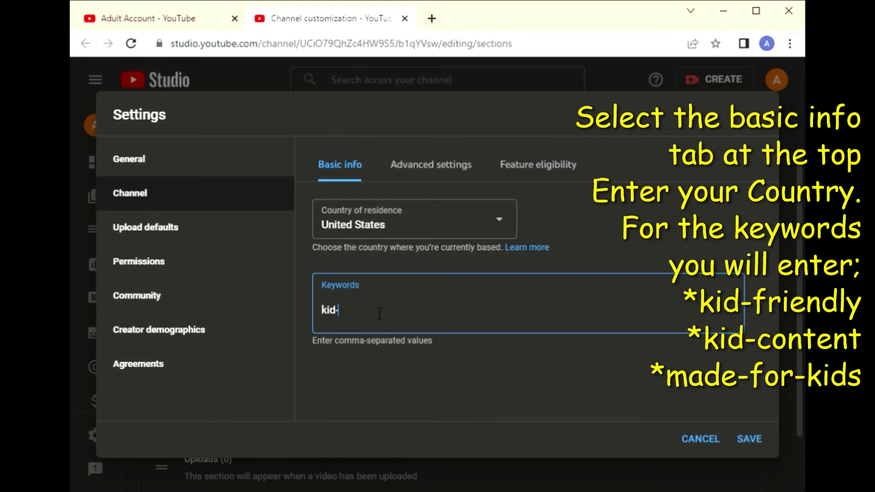
{"action": "type", "text": "friendly"}
{"action": "key", "text": "Return"}
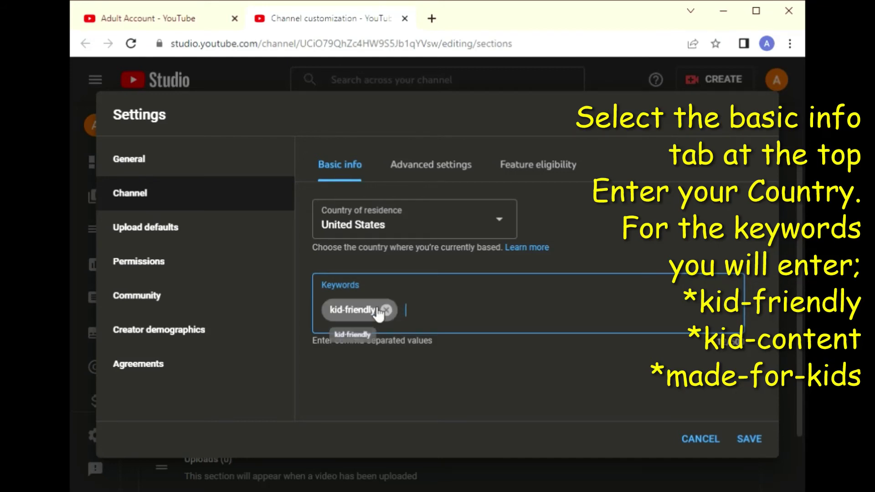
{"action": "type", "text": "kid-"}
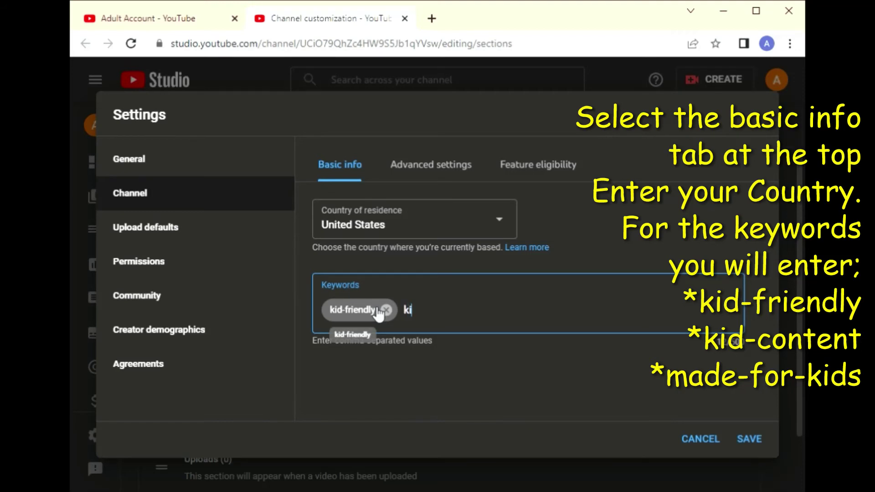
{"action": "type", "text": "content,made"}
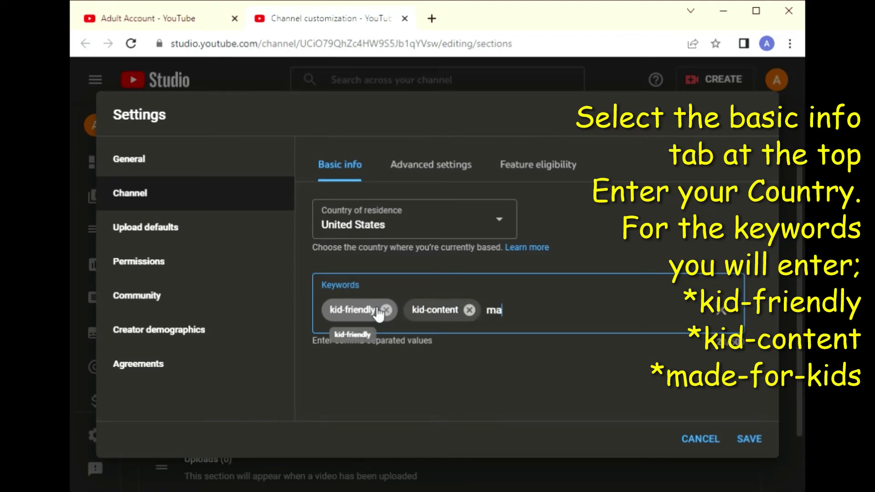
{"action": "type", "text": "-for-kids,"}
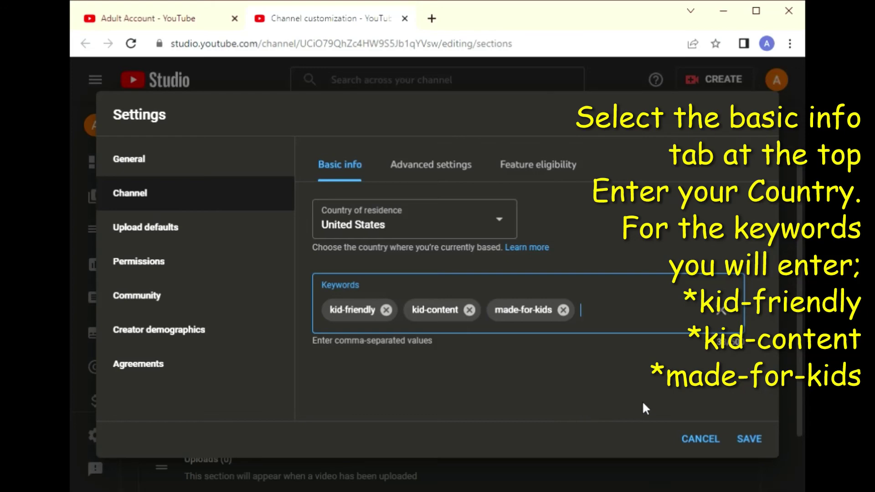
{"action": "left_click", "coordinate": [758, 440]}
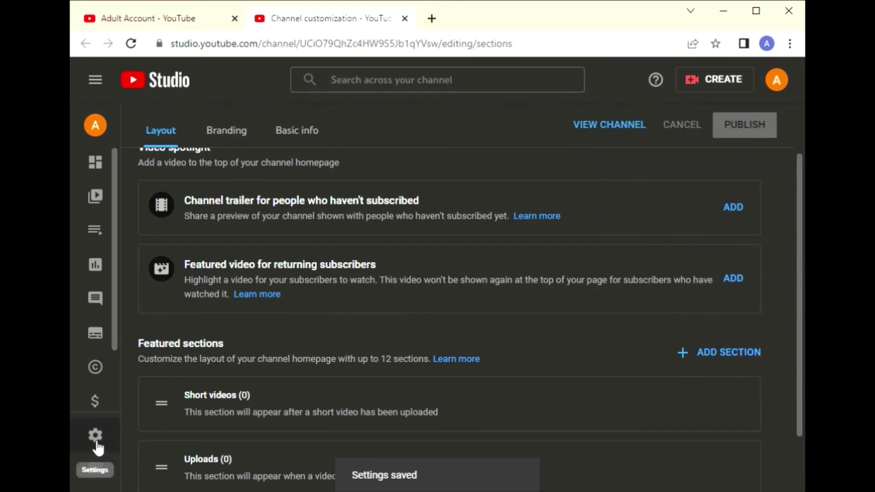
Step: Under Settings > Community > Defaults, hold potentially inappropriate live chat messages for review
{"action": "left_click", "coordinate": [95, 440]}
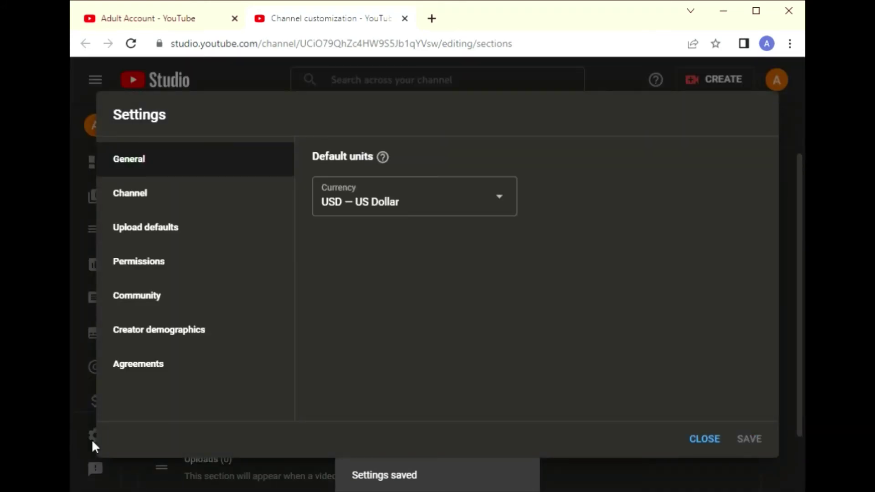
{"action": "left_click", "coordinate": [169, 326]}
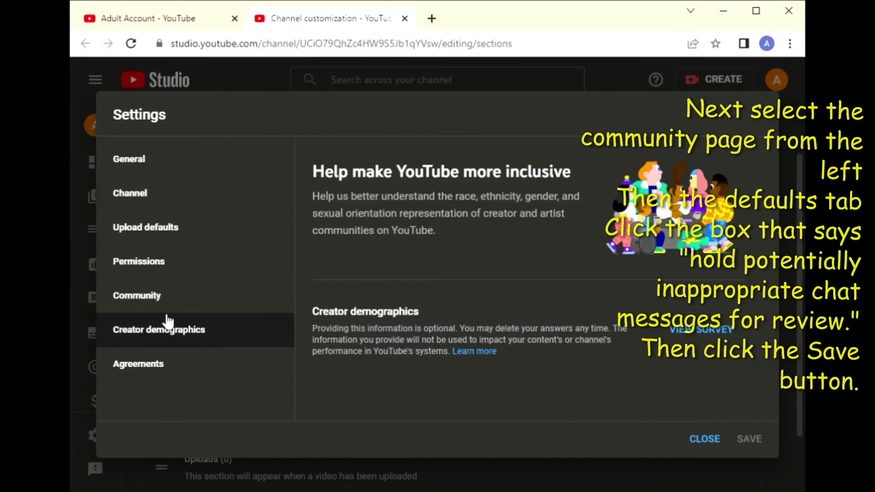
{"action": "left_click", "coordinate": [164, 301]}
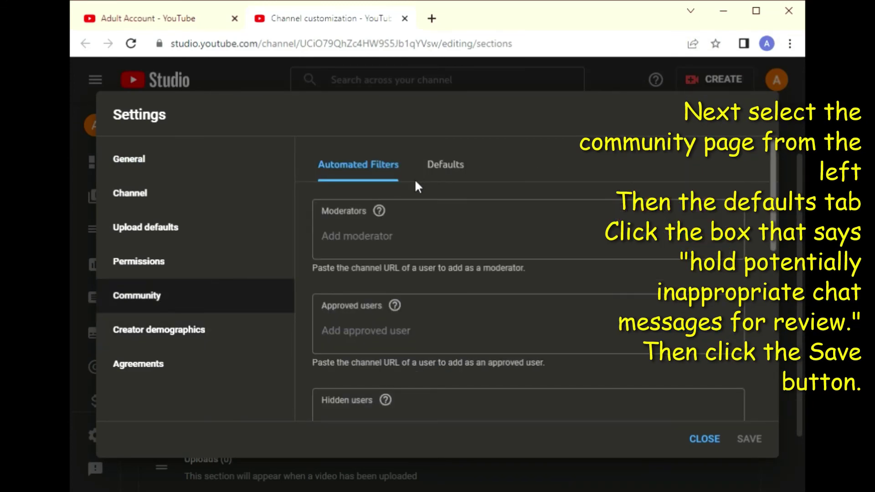
{"action": "left_click", "coordinate": [454, 165]}
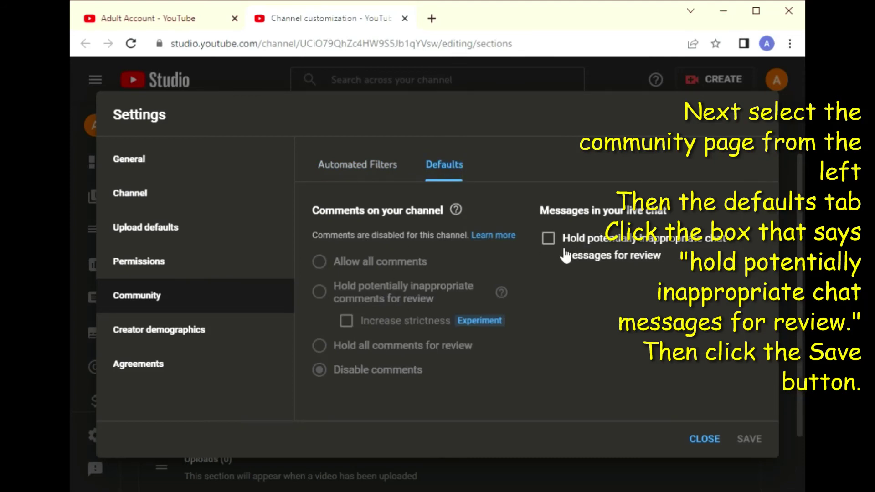
{"action": "left_click", "coordinate": [549, 240]}
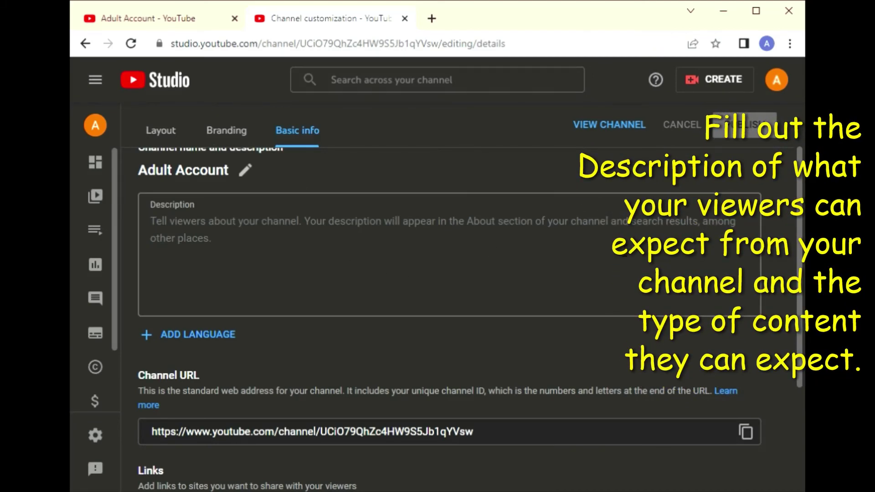
Step: Place the cursor in the empty Description box on the Basic info page
{"action": "left_click", "coordinate": [624, 253]}
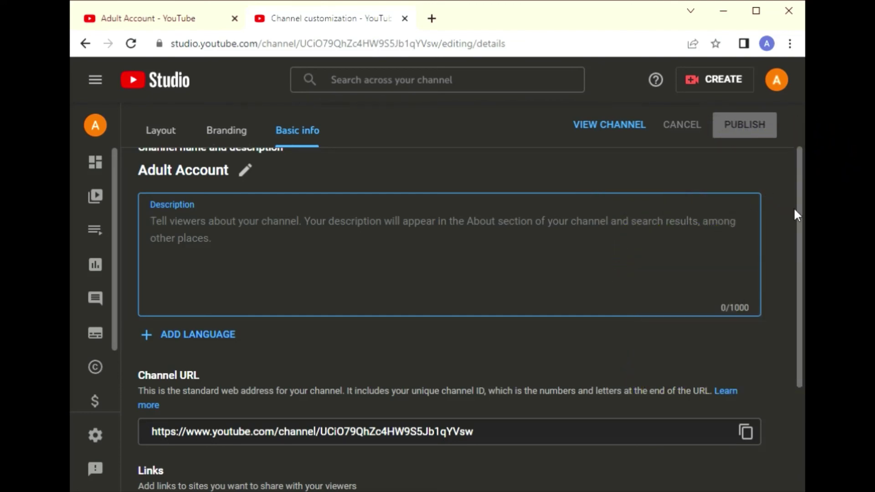
{"action": "left_click_drag", "start_coordinate": [795, 211], "coordinate": [793, 154]}
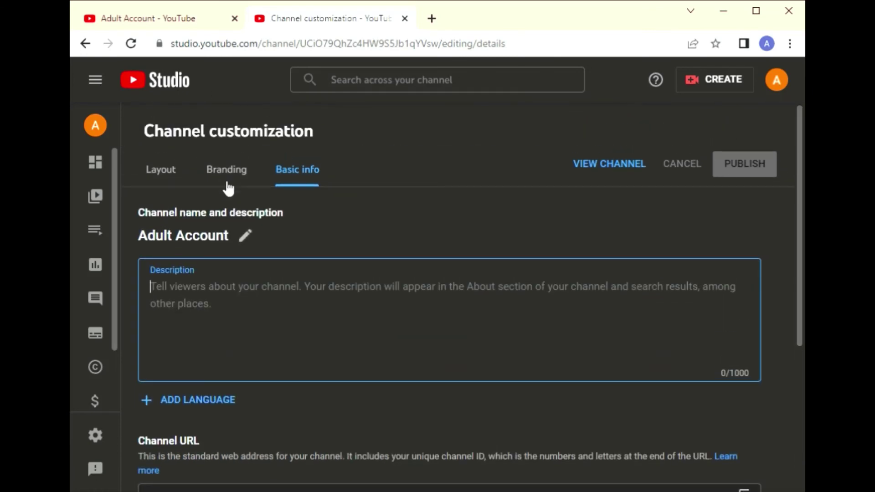